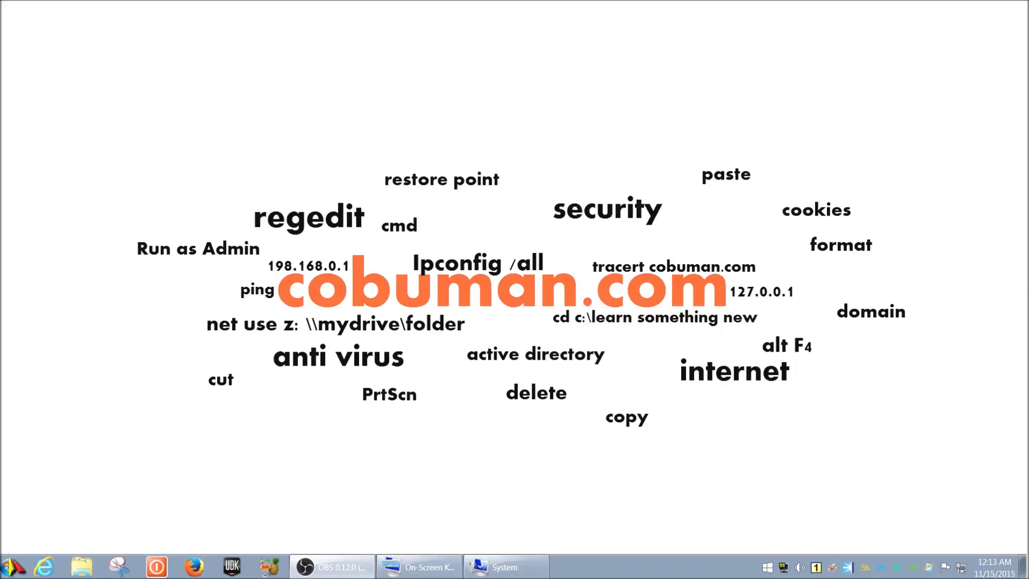
Launch Remote Desktop Connection for newserver from Start, then close it without connecting
left_click(11, 567)
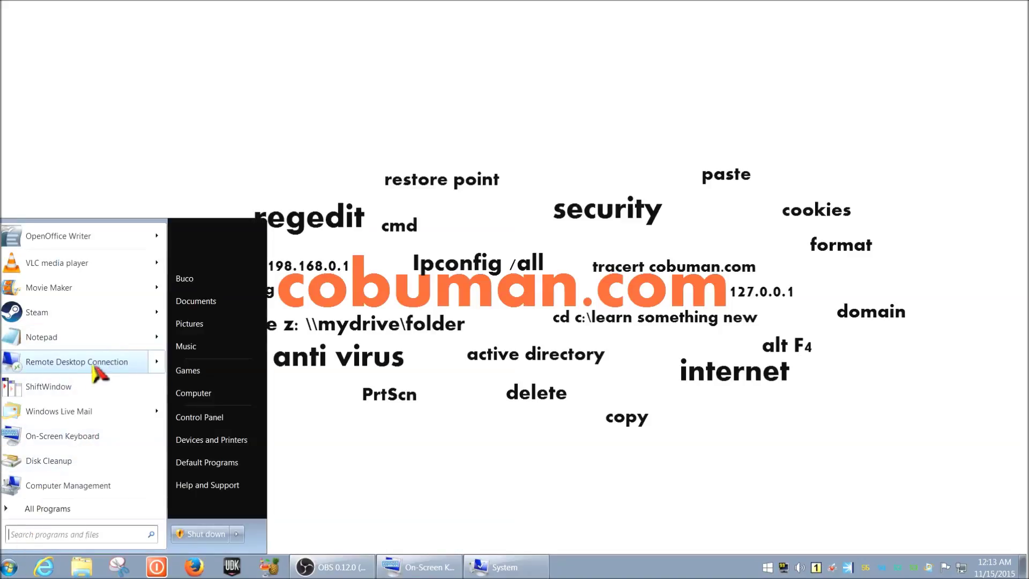
mouse_move(93, 367)
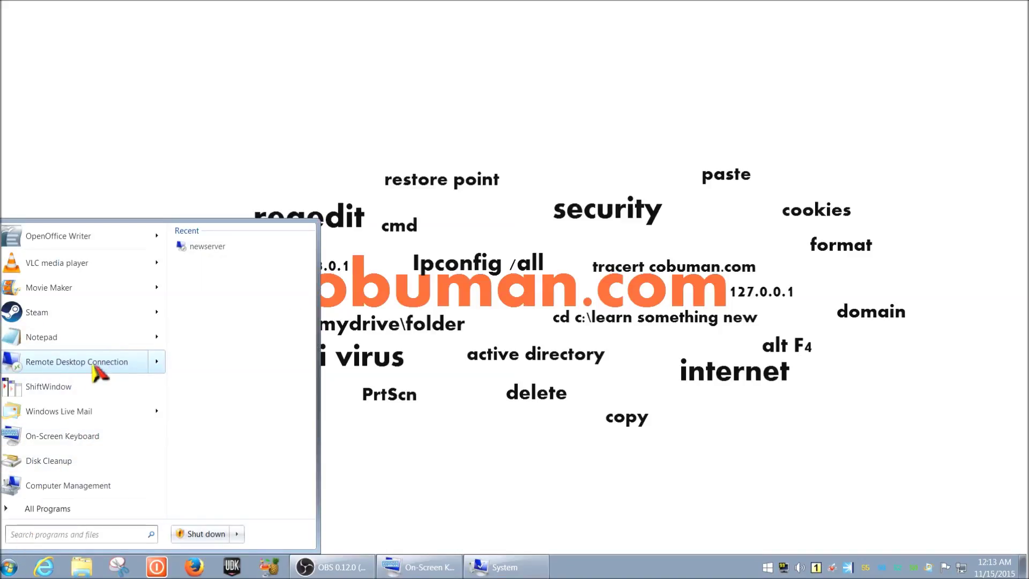
left_click(93, 367)
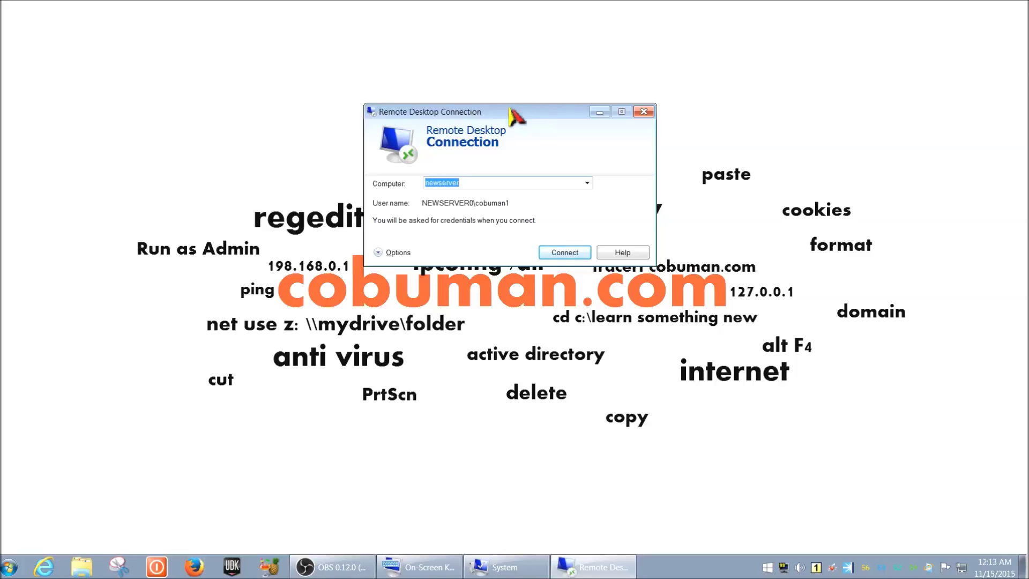
left_click_drag(510, 110, 520, 157)
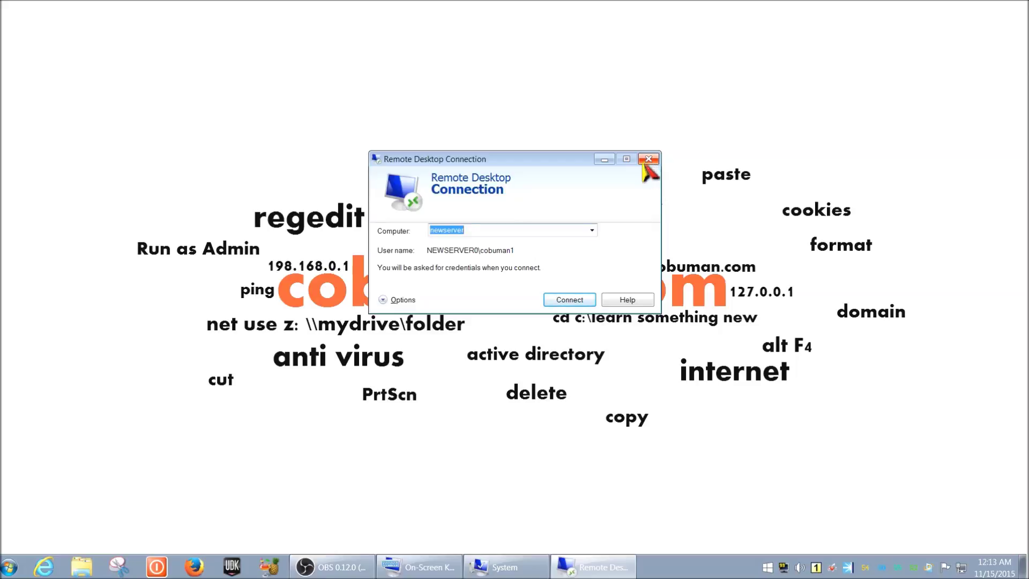
left_click(548, 231)
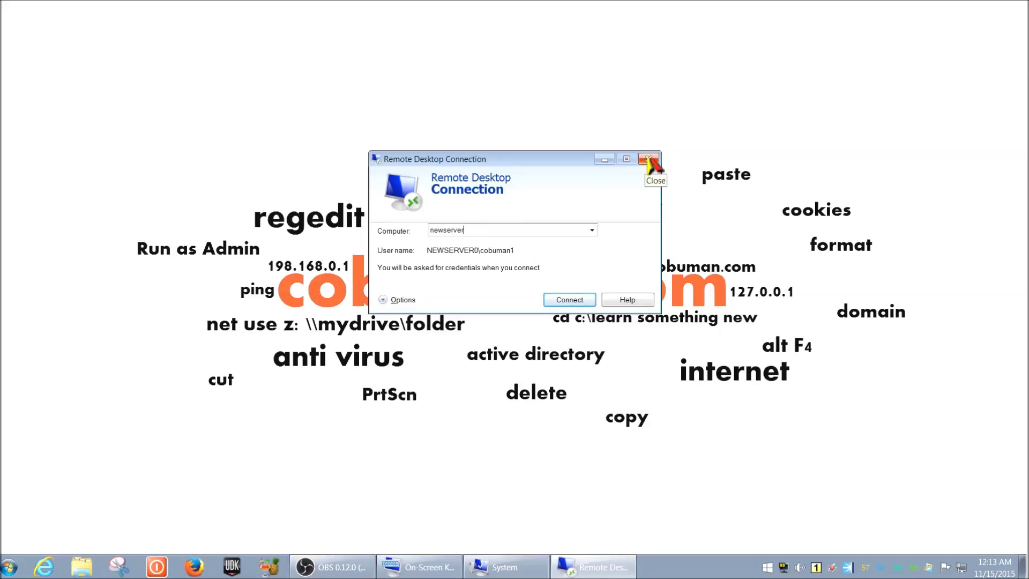
left_click(648, 160)
Restore the System window and open Remote settings via Computer > Properties
left_click(509, 567)
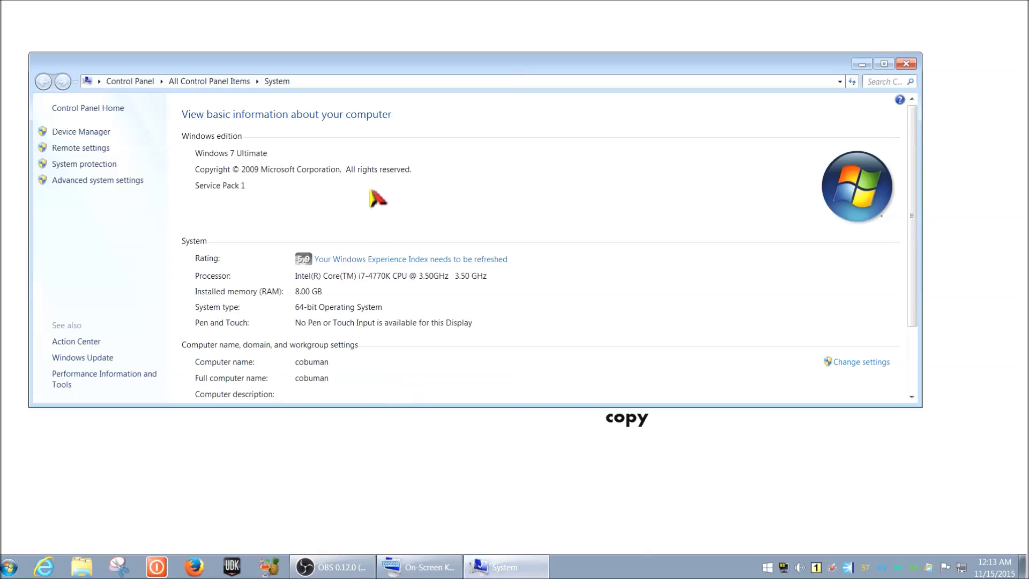
left_click_drag(917, 291, 910, 261)
left_click(11, 567)
right_click(205, 394)
left_click(275, 499)
left_click(83, 148)
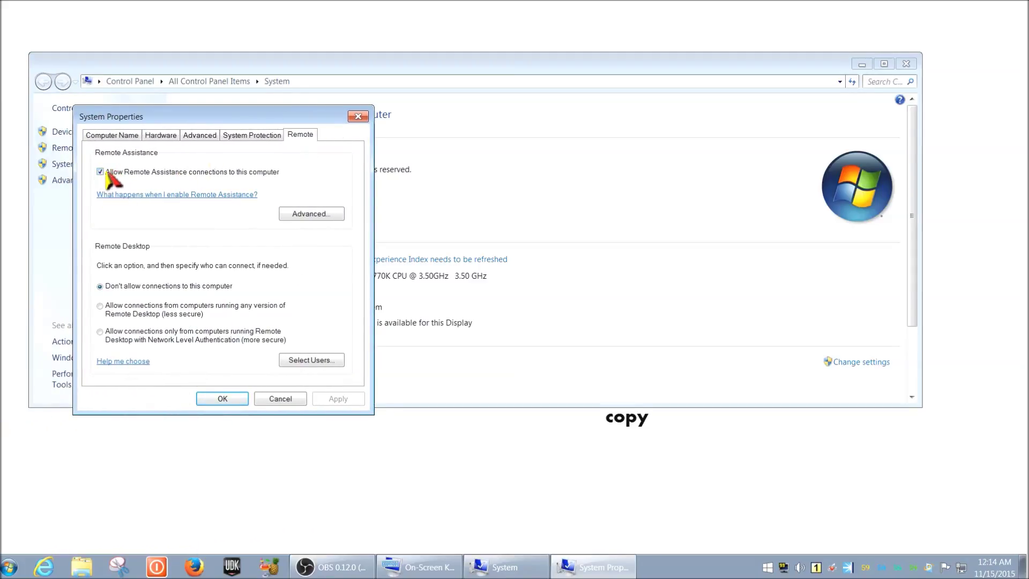
Leave Remote Assistance advanced settings unchanged and allow Remote Desktop connections from any version
left_click(316, 214)
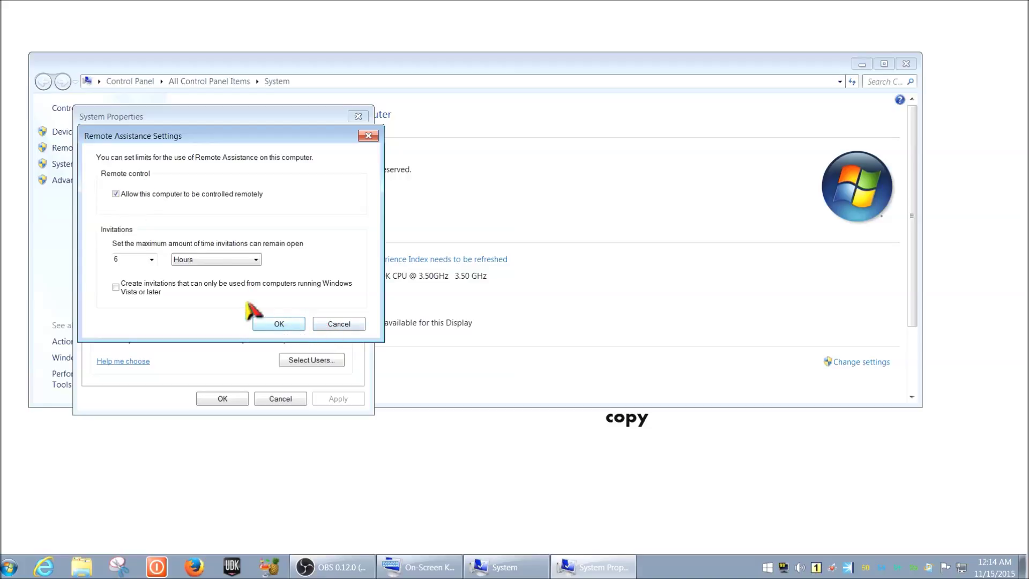
left_click(278, 325)
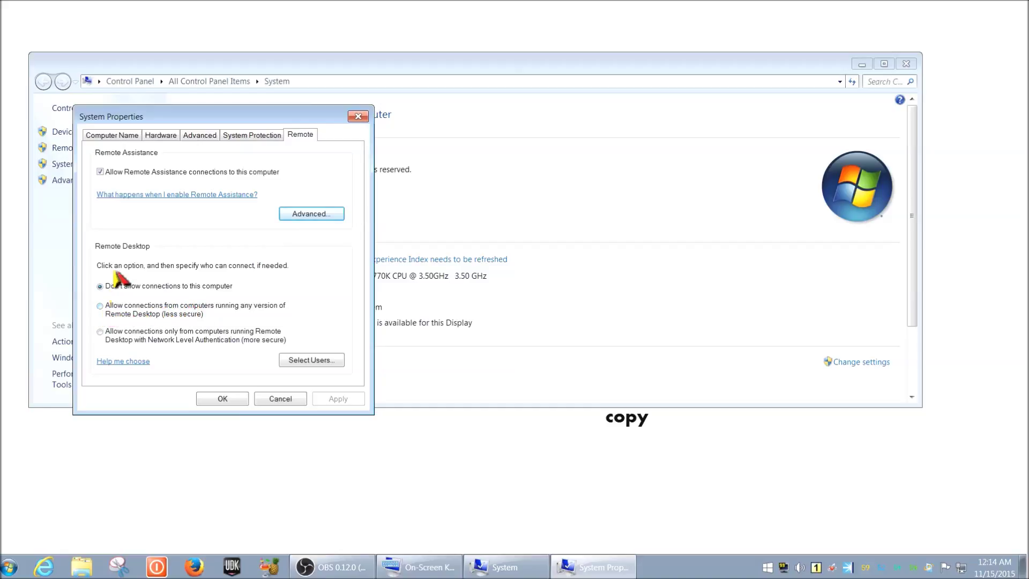
left_click(99, 333)
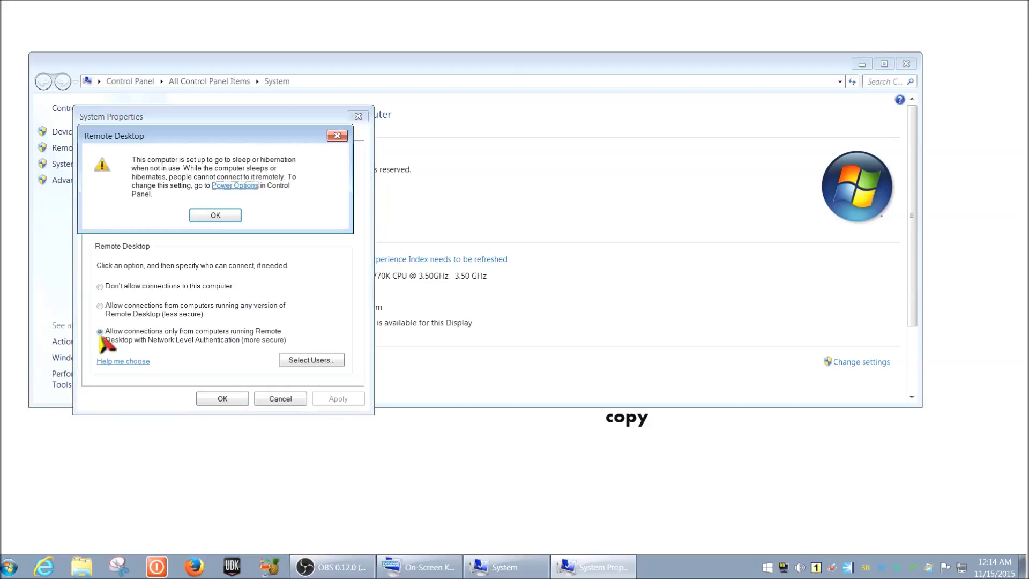
left_click(215, 216)
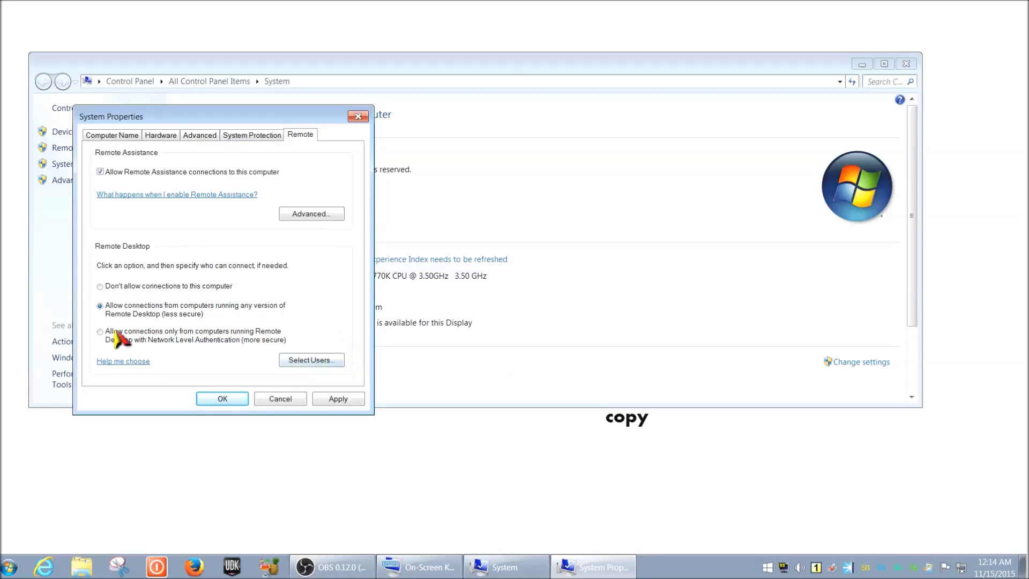
Try adding a Remote Desktop user by name, then cancel out after Name Not Found
left_click(321, 361)
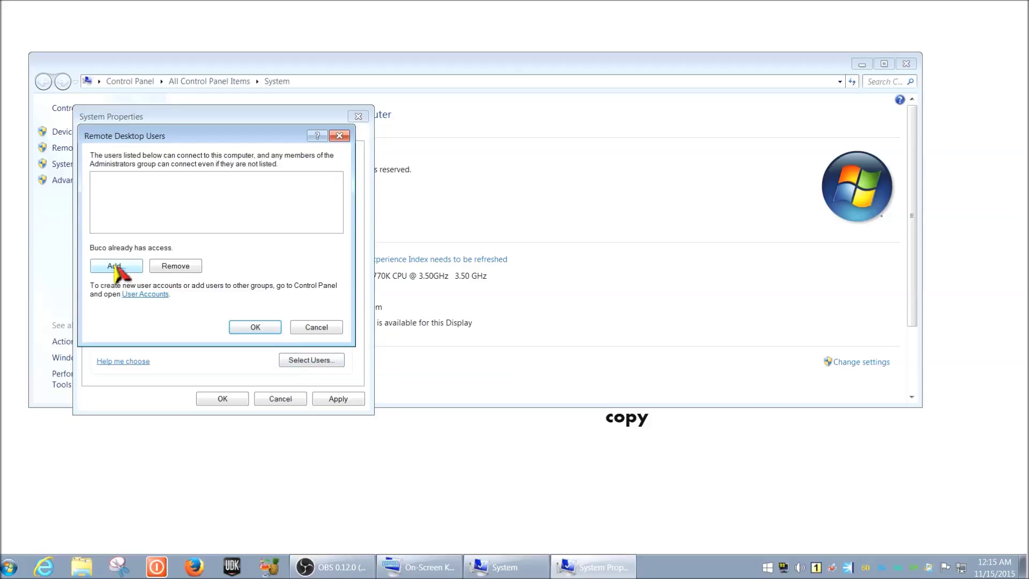
left_click(116, 266)
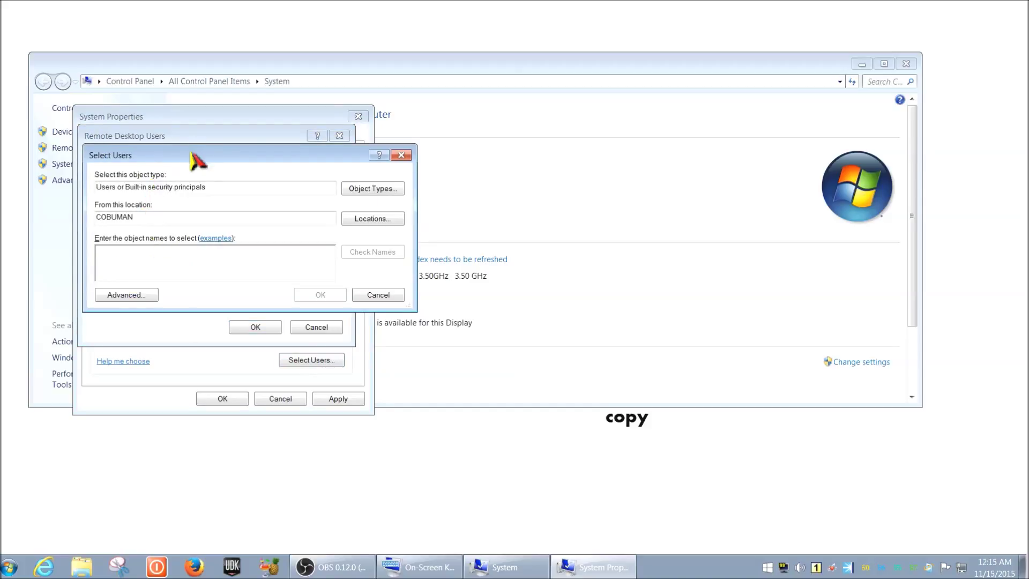
left_click_drag(198, 156, 185, 167)
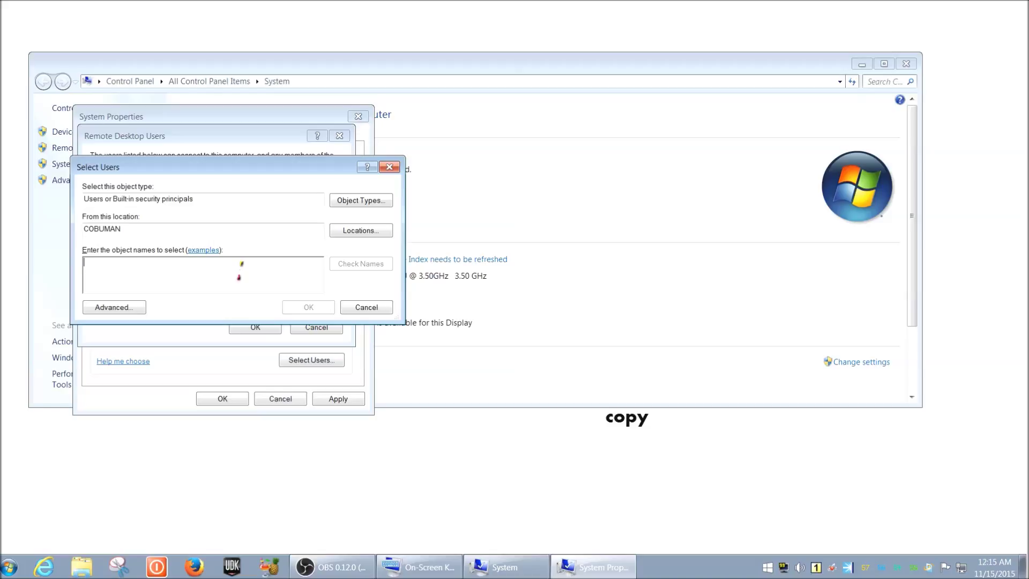
type("thenewuser")
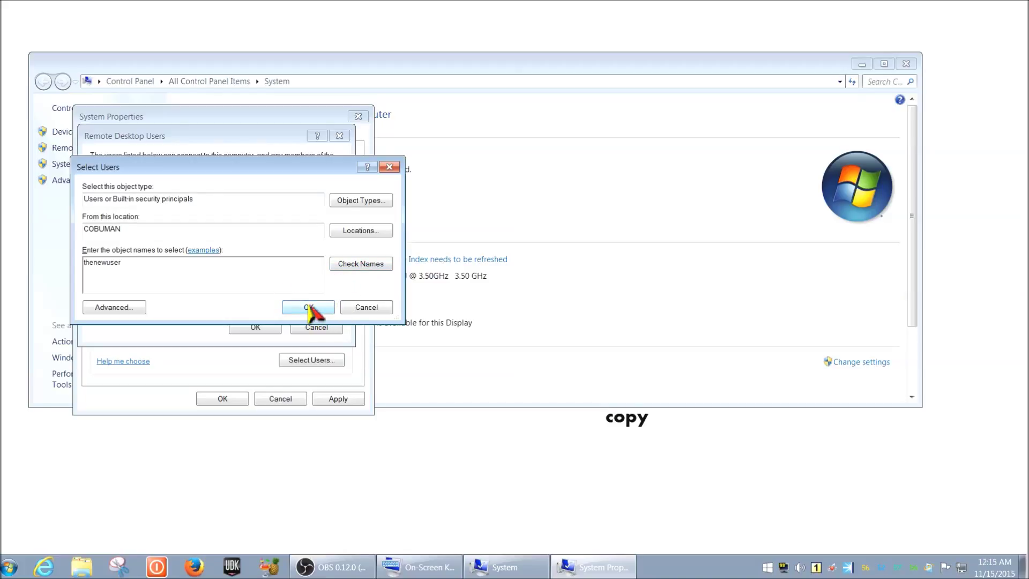
left_click(309, 308)
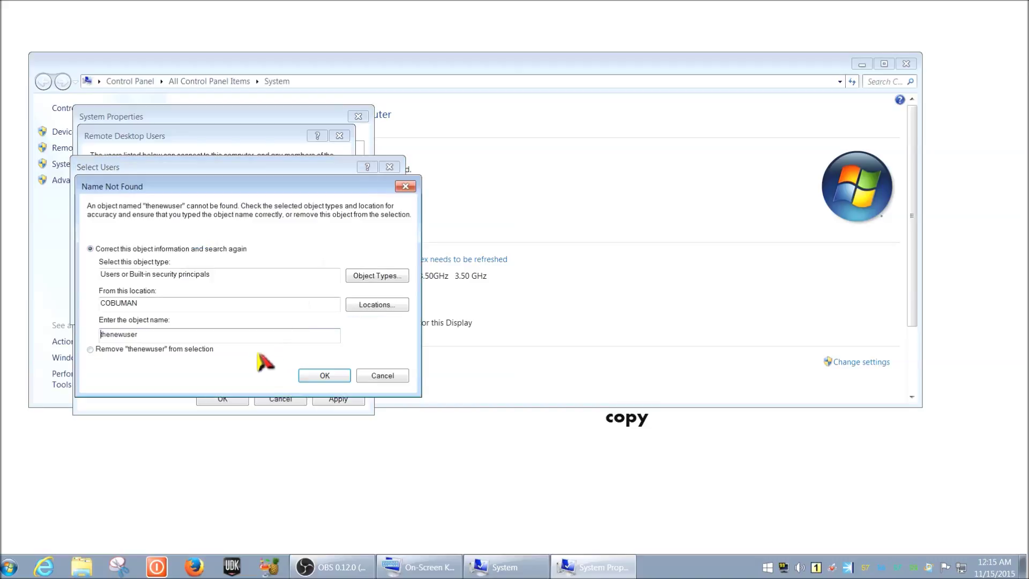
left_click(387, 376)
left_click(364, 306)
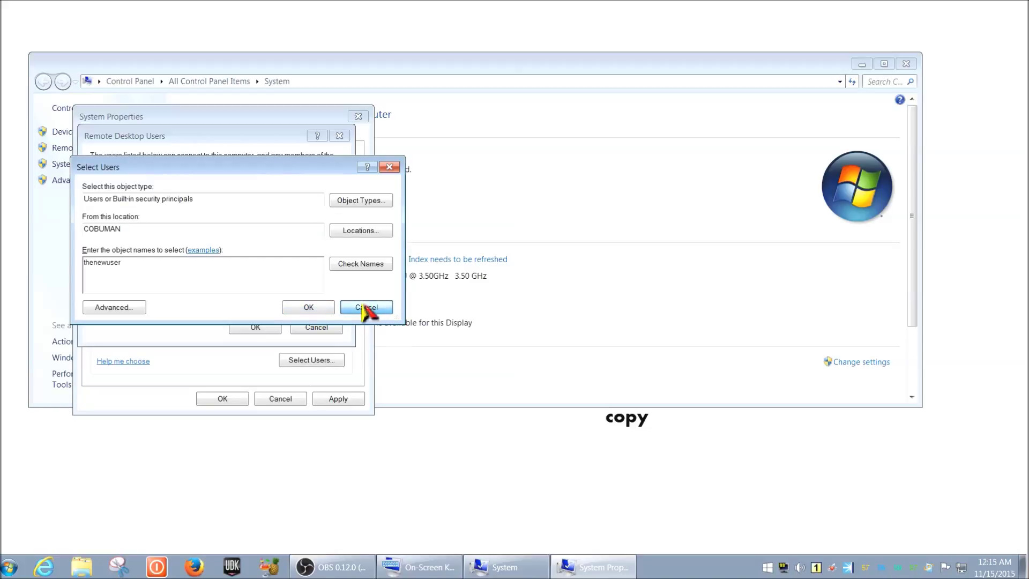
left_click(365, 307)
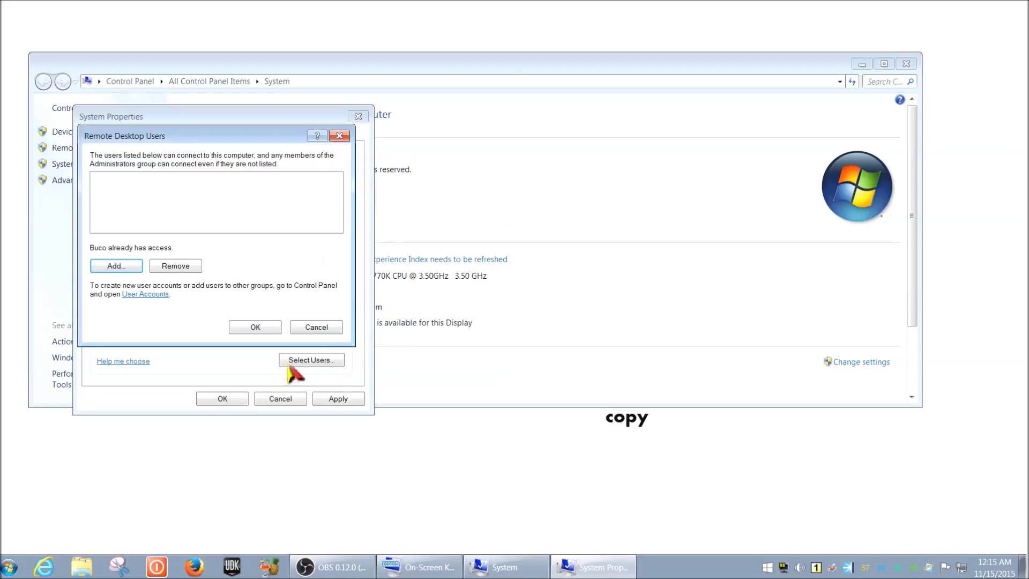
left_click(316, 328)
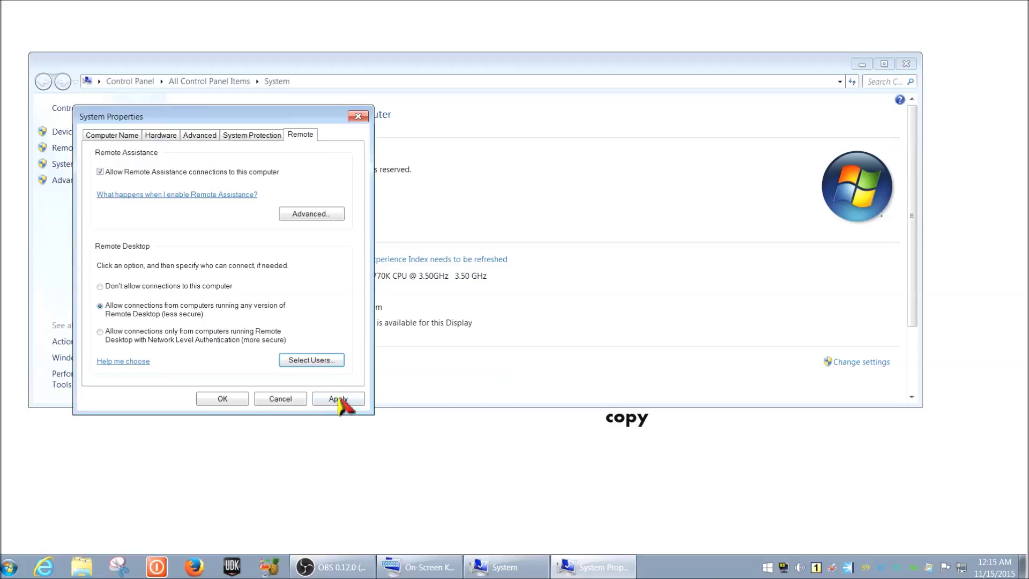
Select 'Don't allow connections', cancel System Properties, and close the System window
left_click(282, 399)
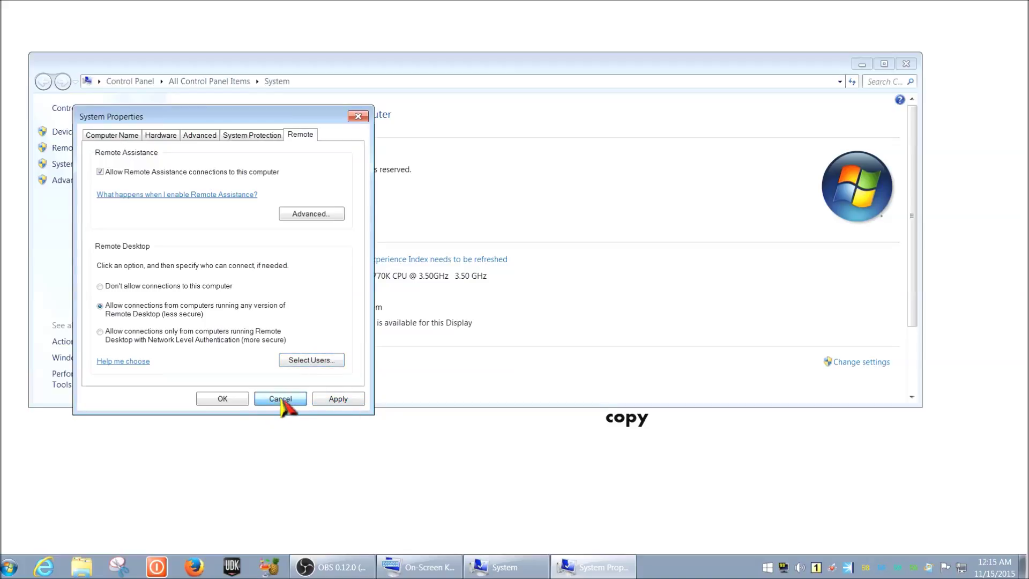
left_click(101, 287)
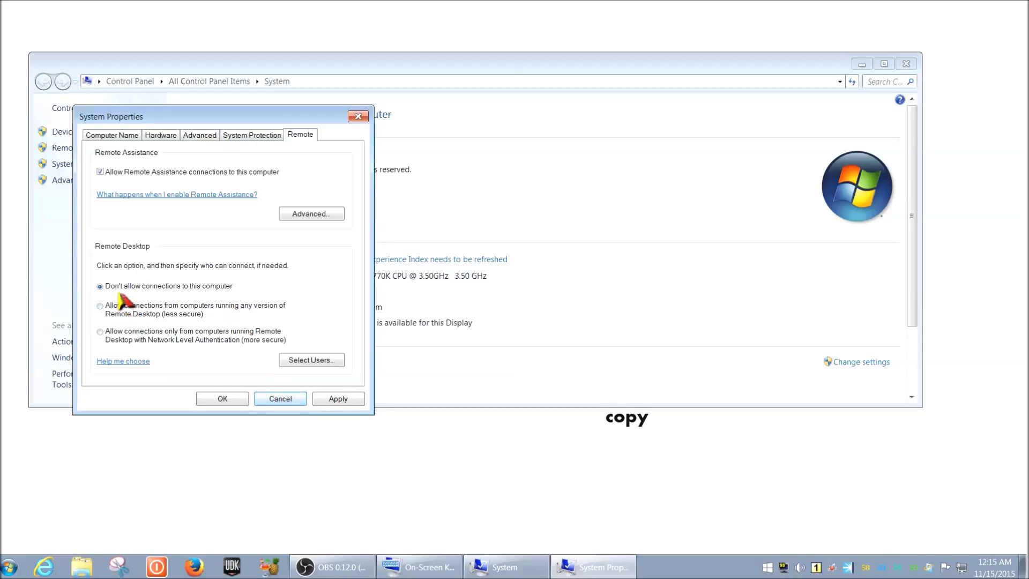
left_click(298, 401)
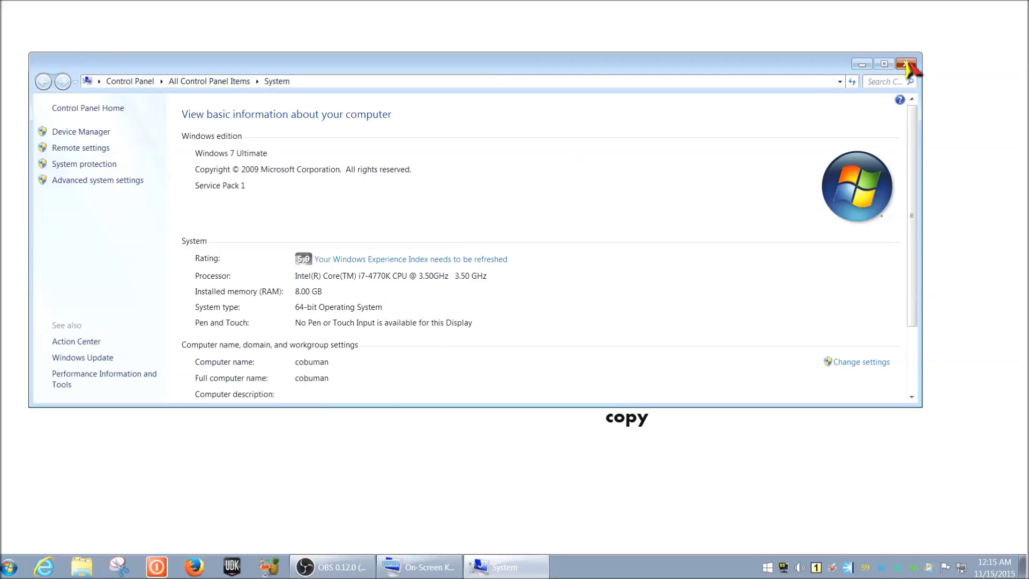
left_click(906, 64)
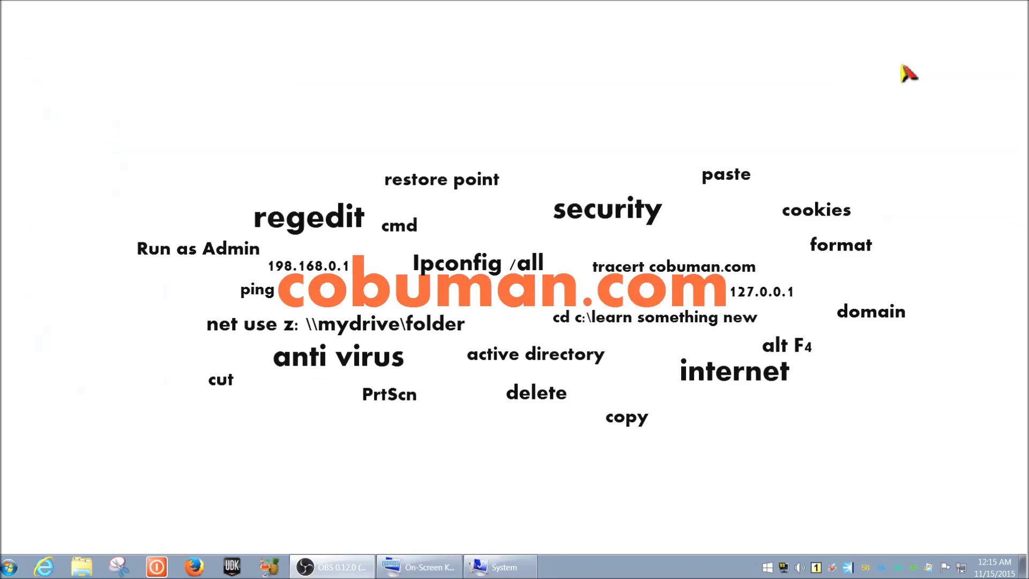
left_click(10, 566)
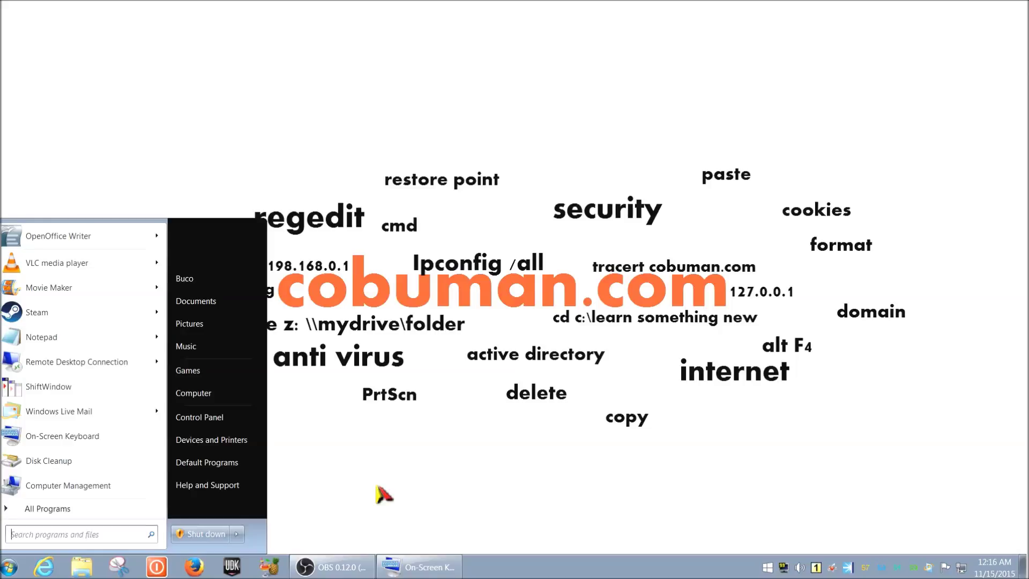
Search 'remote' to launch Remote Desktop Connection and connect to newserver
type("remote")
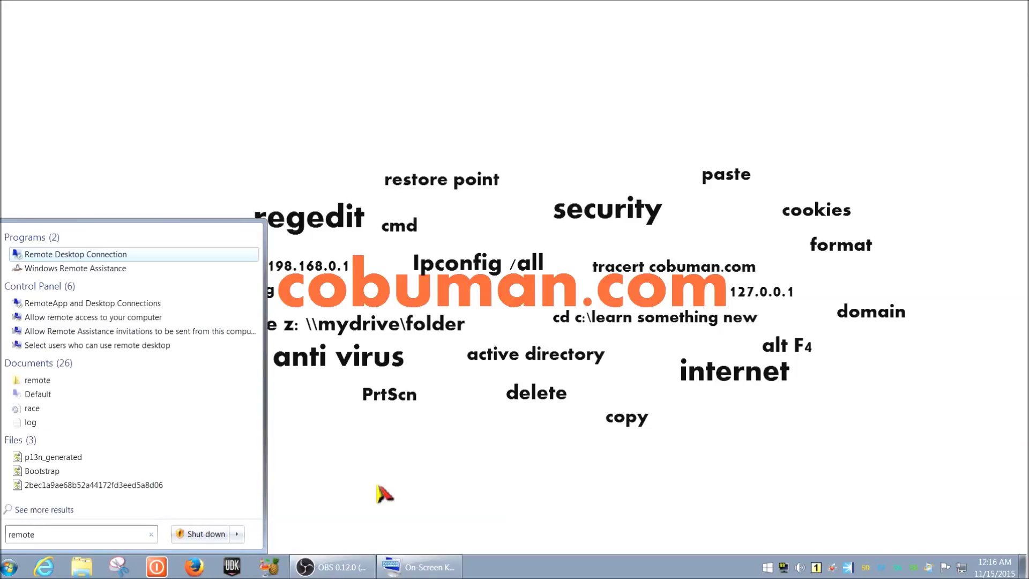
left_click(96, 255)
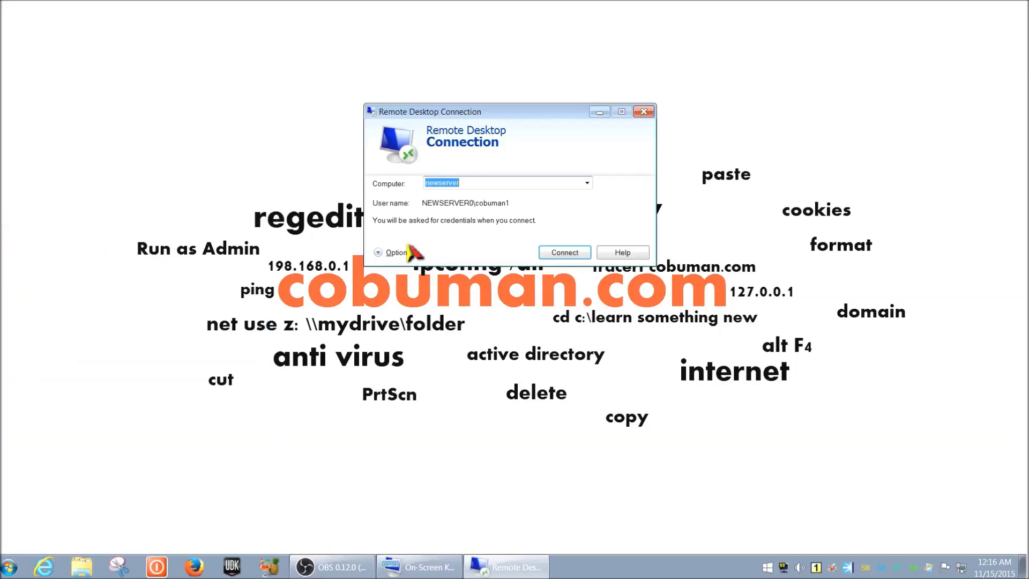
left_click_drag(529, 110, 483, 99)
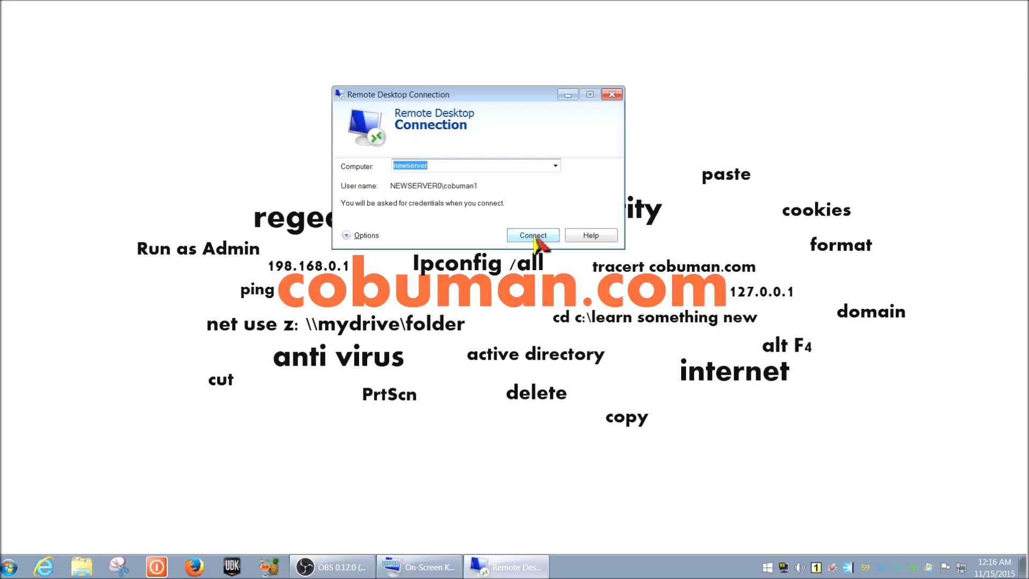
left_click(534, 236)
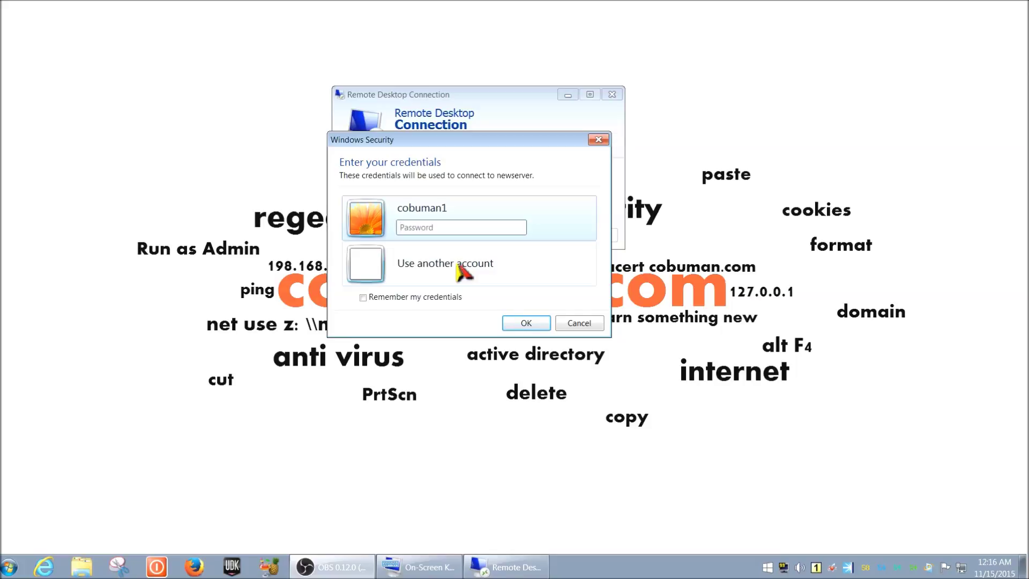
Choose 'Use another account' in the Windows Security prompt for newserver
left_click_drag(481, 143, 488, 123)
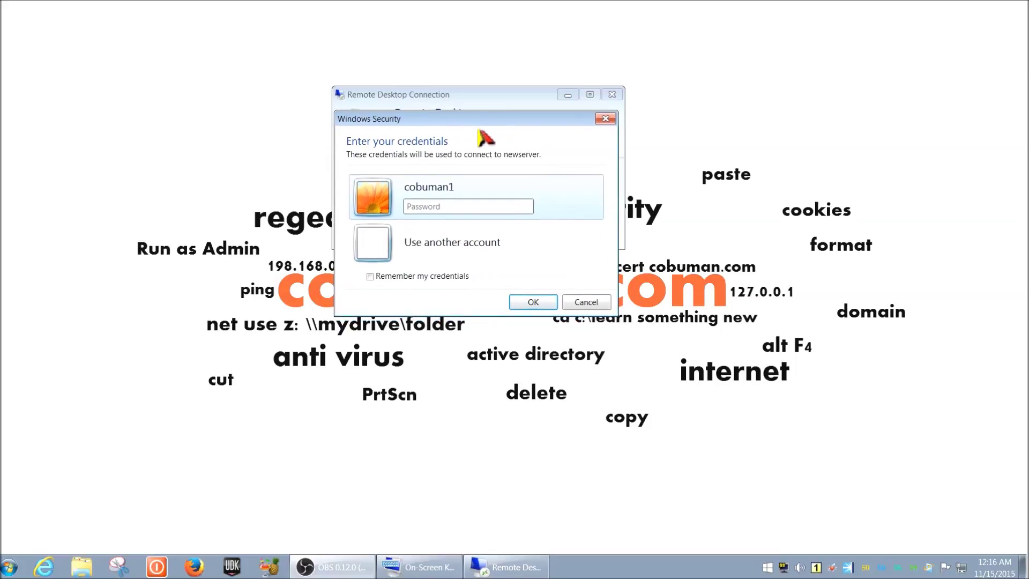
left_click(473, 242)
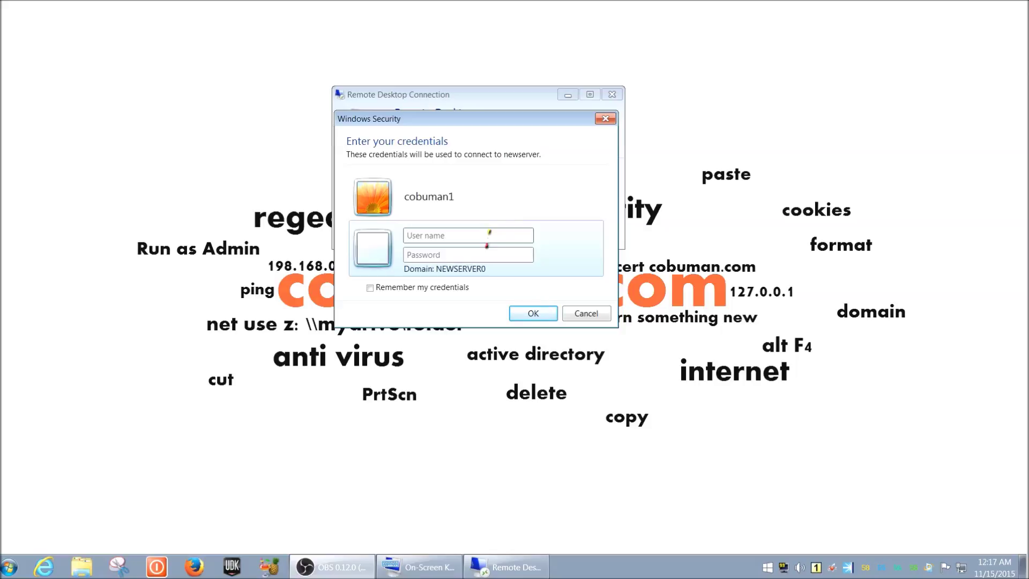
Enter the other account's domain user name and password to sign in to newserver
type("newserver0\\coubuman")
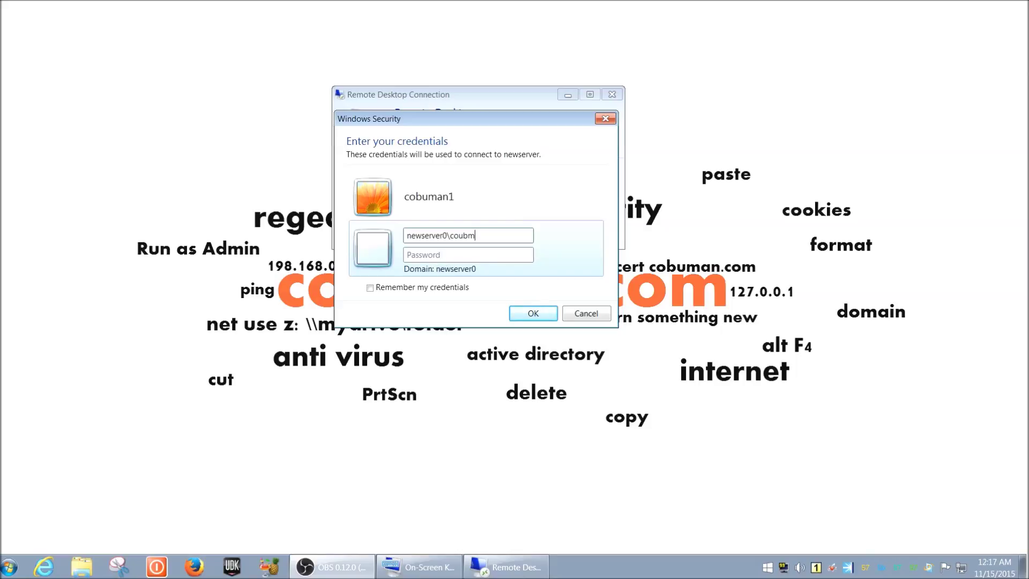
key("BackSpace")
key("BackSpace")
key("BackSpace")
key("BackSpace")
key("BackSpace")
key("BackSpace")
type("buman1")
type("••••••••")
key("Return")
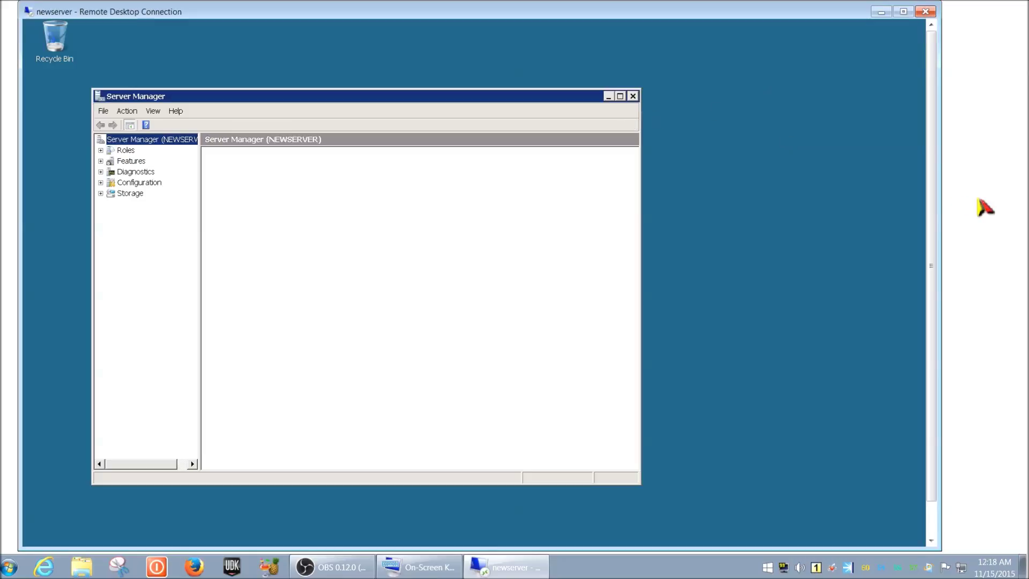
Scroll Server Manager's summary to the Roles section, then disconnect from newserver
left_click_drag(933, 218, 926, 291)
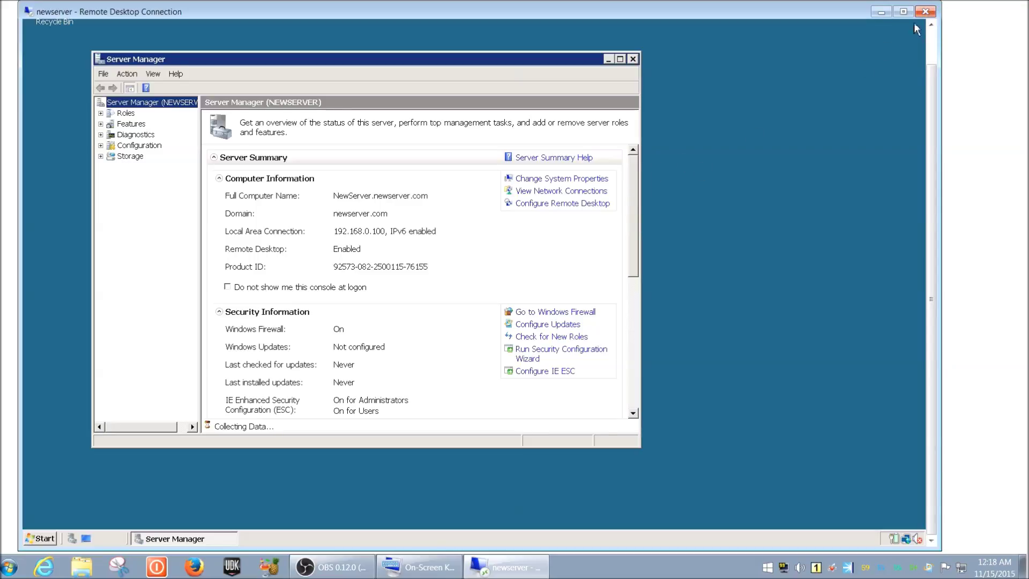
left_click(634, 314)
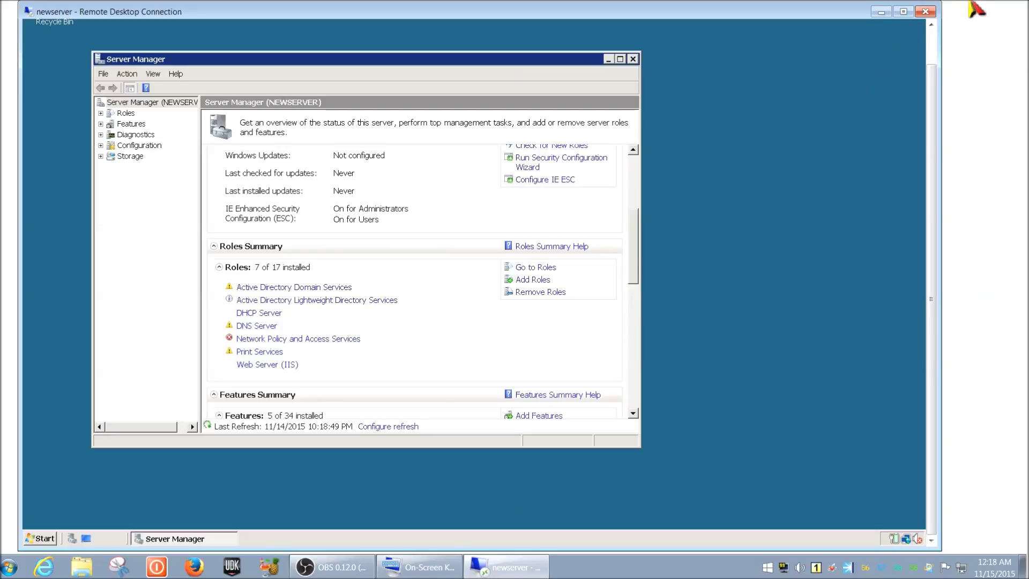
left_click(927, 14)
left_click(926, 12)
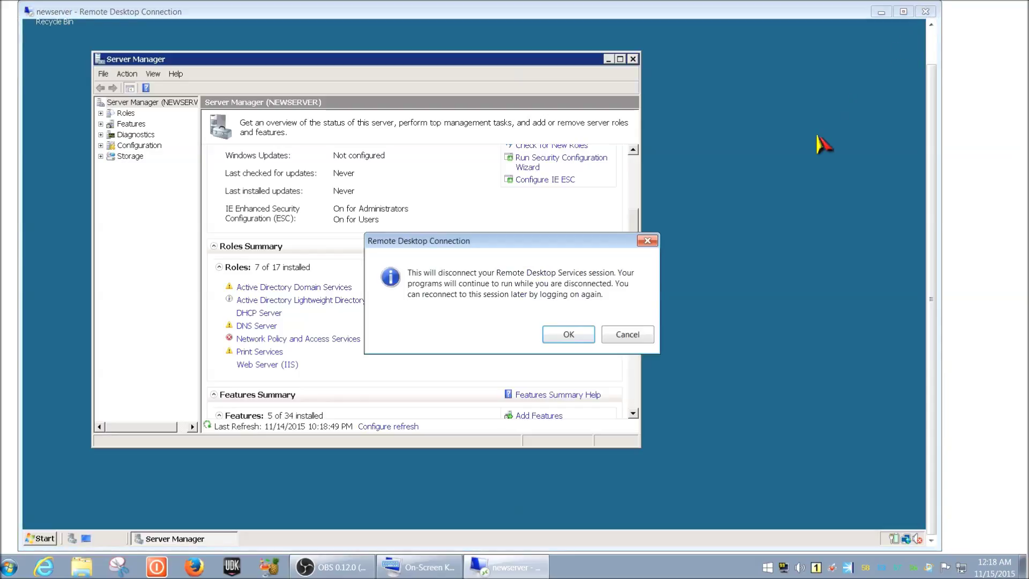
left_click(558, 334)
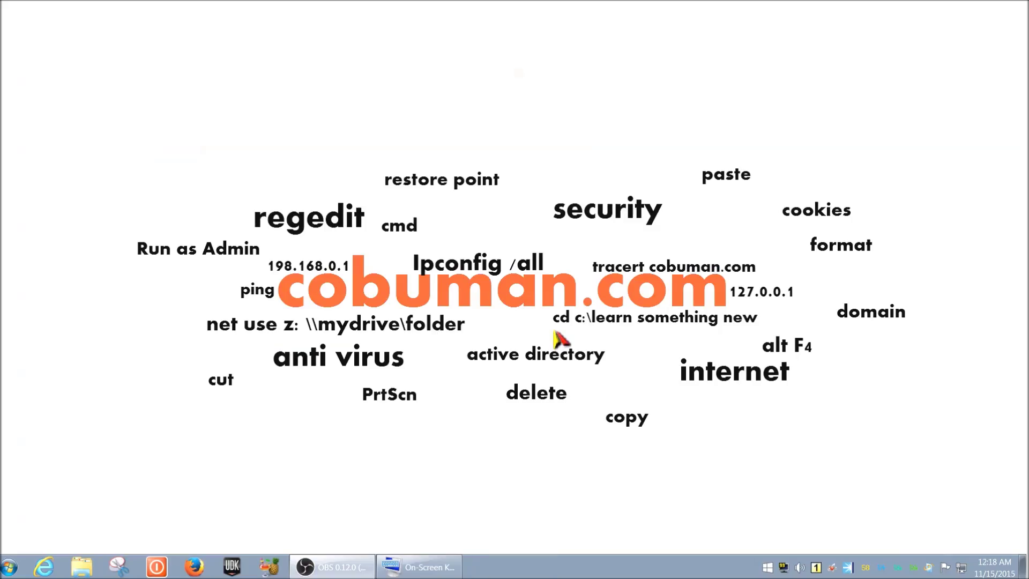
left_click(7, 563)
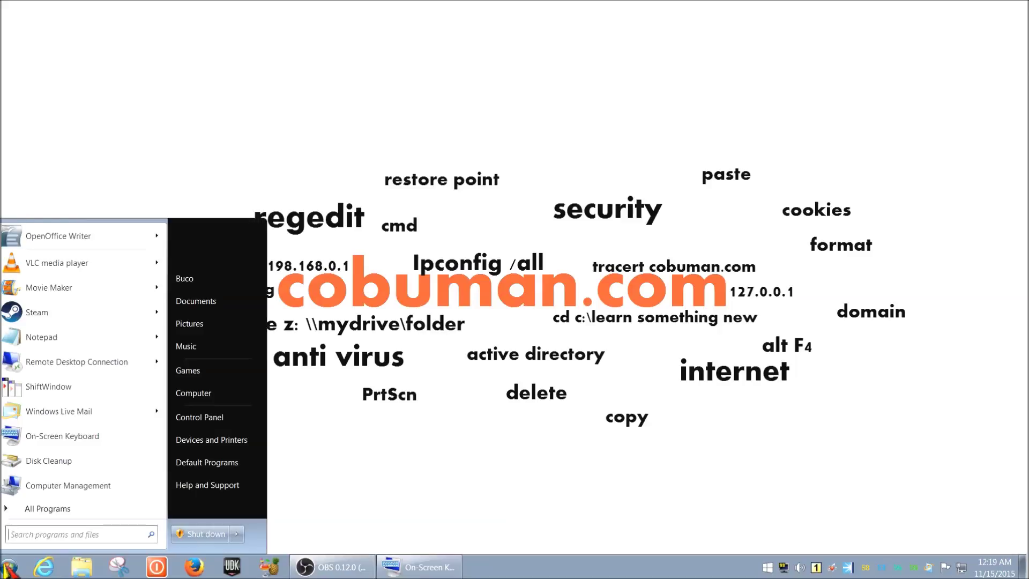
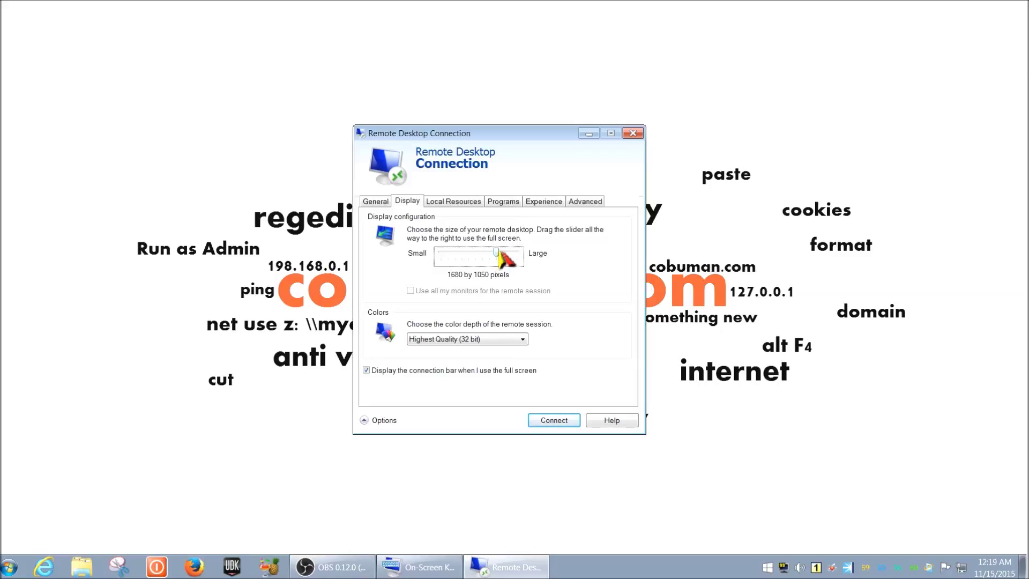
Nudge the display size slider, then view the Local Resources settings for audio, keyboard, printers and clipboard
mouse_move(490, 255)
left_mouse_down()
mouse_move(478, 256)
mouse_move(522, 259)
mouse_move(500, 261)
left_mouse_up()
left_click(452, 202)
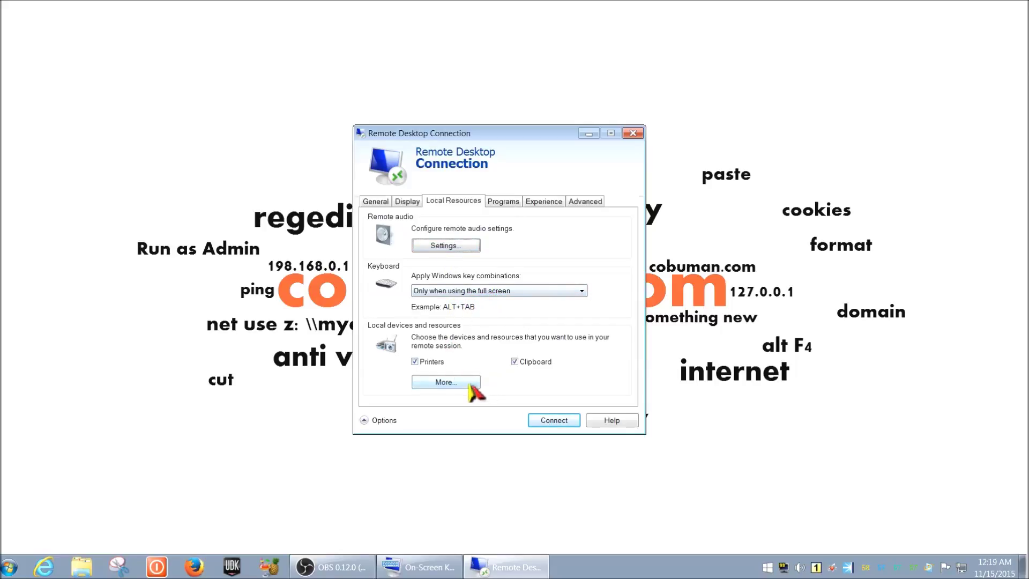
Review the Programs and Advanced settings, then return to Display showing 1680 by 1050 pixels
left_click(501, 204)
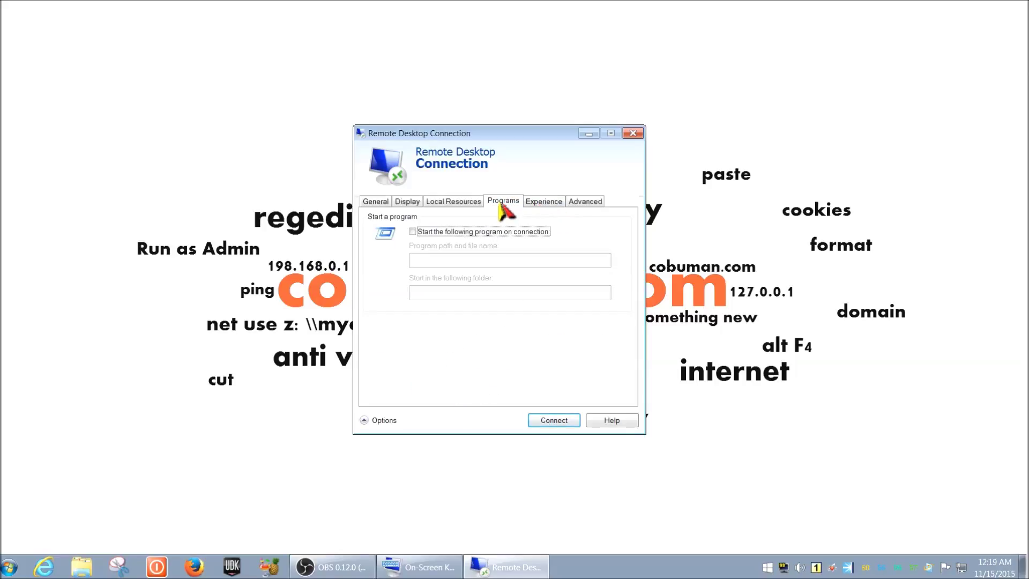
left_click(587, 202)
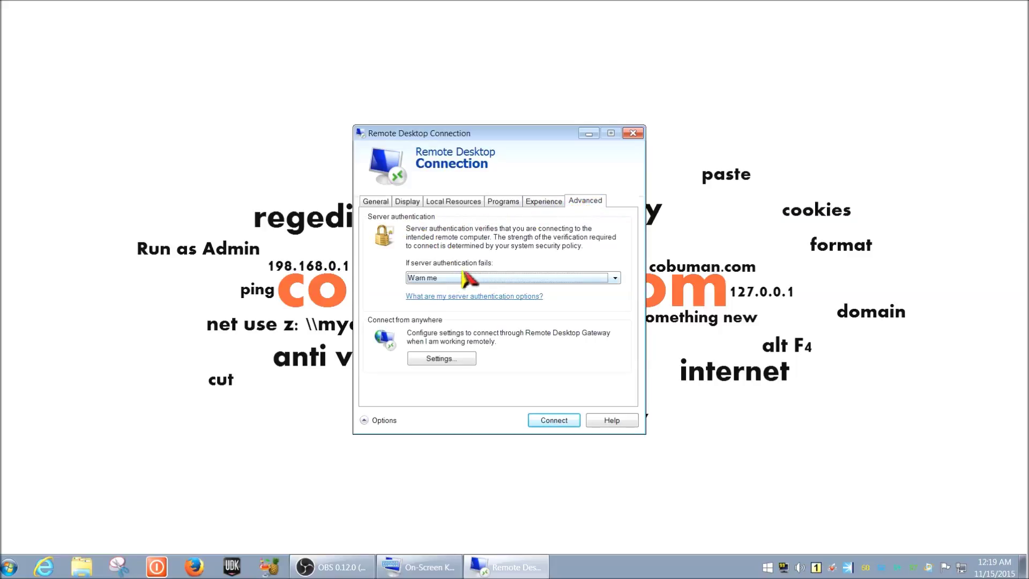
left_click(410, 207)
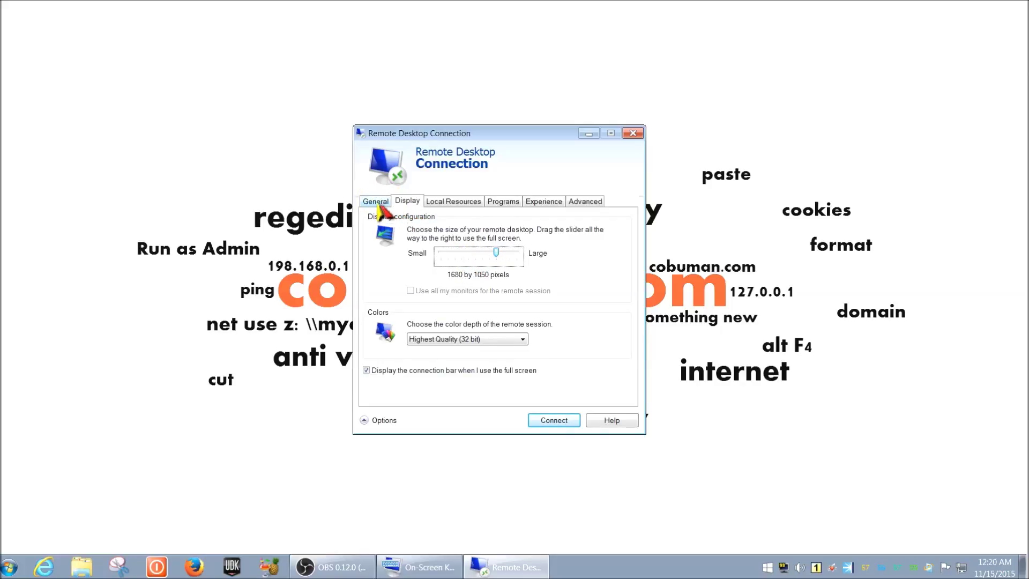
Shrink the remote session to 1280 by 720 pixels and go back to the General logon settings
left_click(375, 202)
left_click(407, 202)
left_click_drag(496, 253, 466, 255)
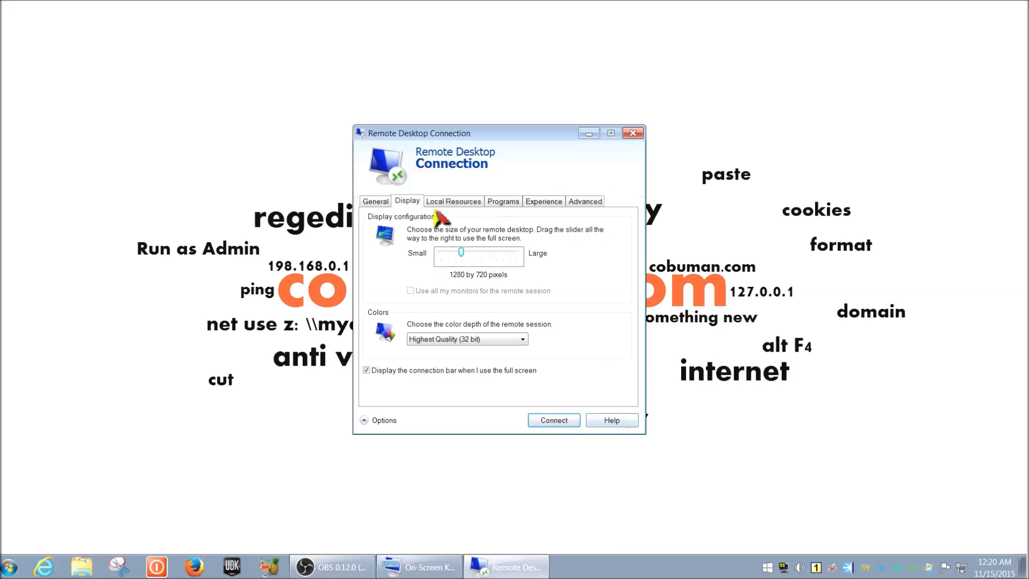
left_click(374, 202)
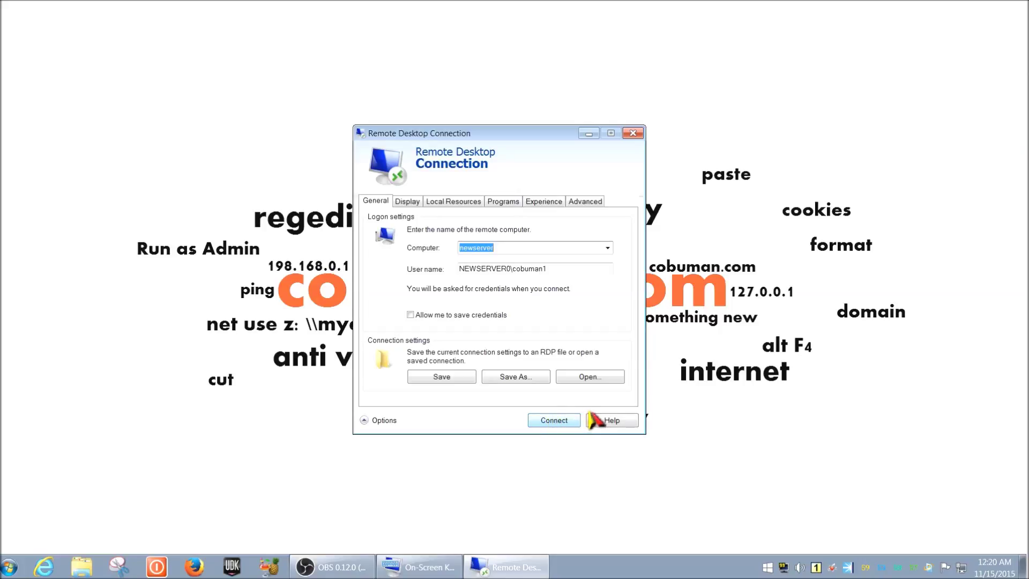
Close the dialog, relaunch Remote Desktop Connection from the Start menu and start connecting to newserver
left_click(634, 134)
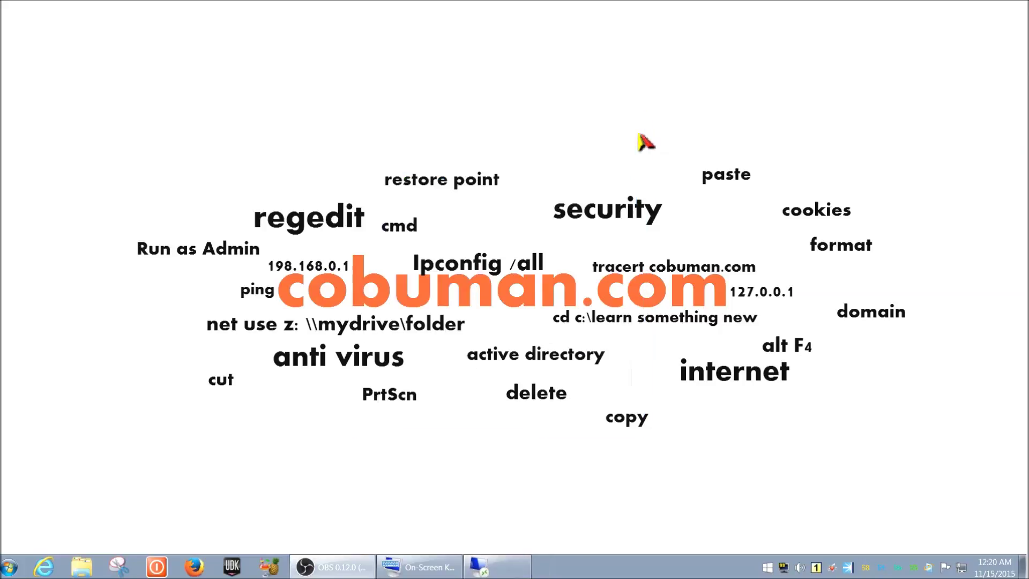
left_click(7, 567)
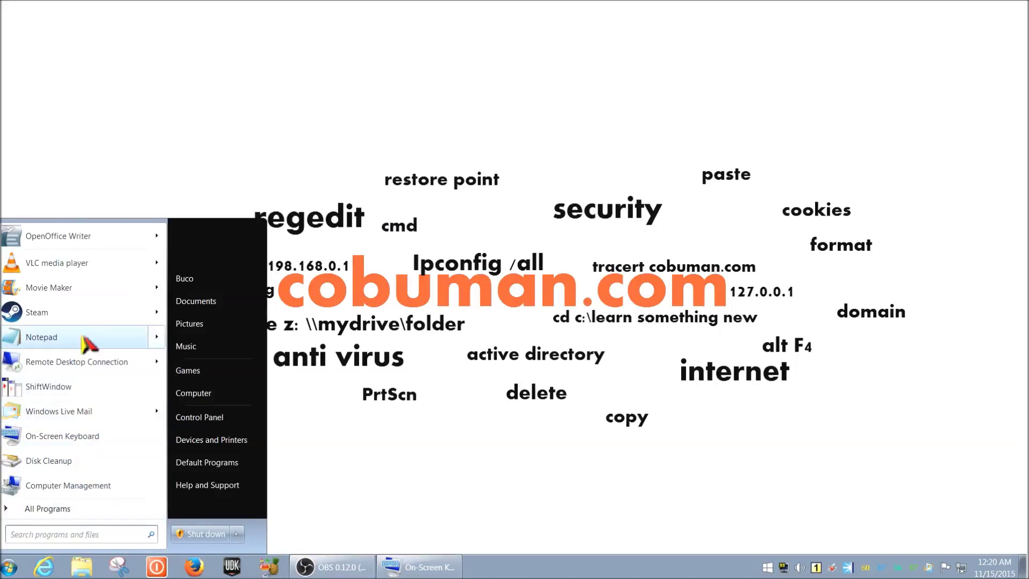
left_click(81, 363)
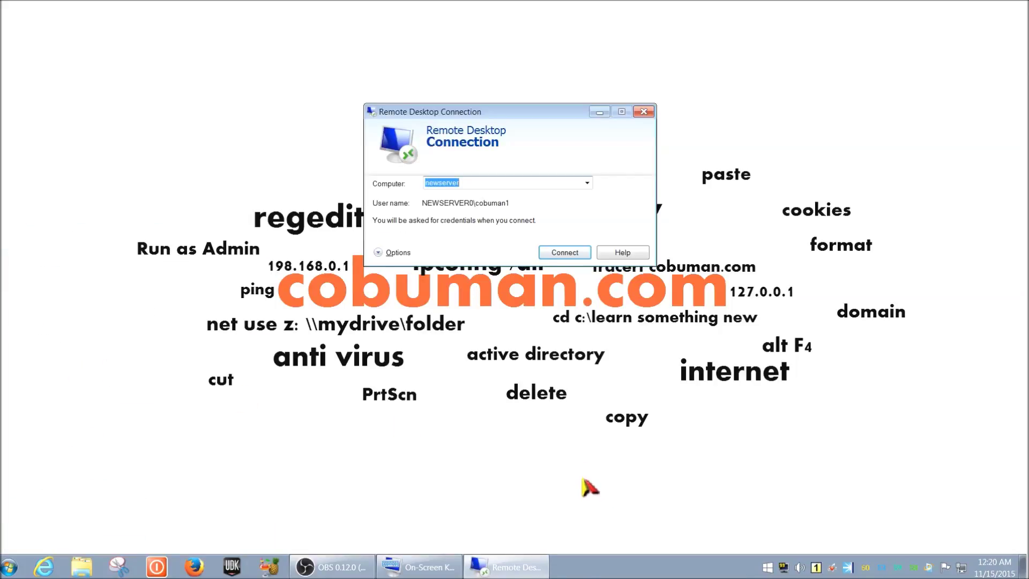
left_click(561, 255)
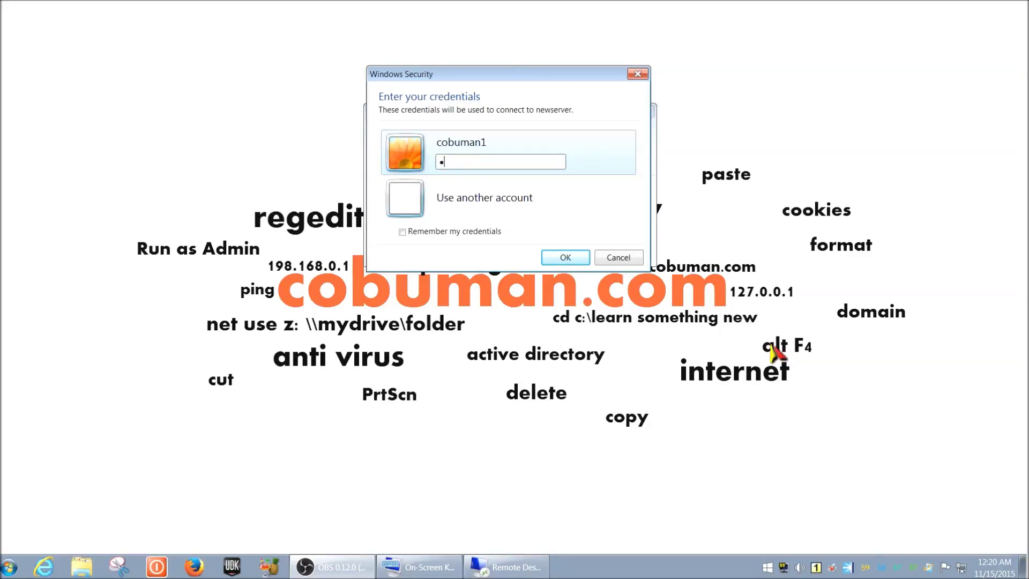
Submit the account password to log in and open newserver's Server Manager
key("Return")
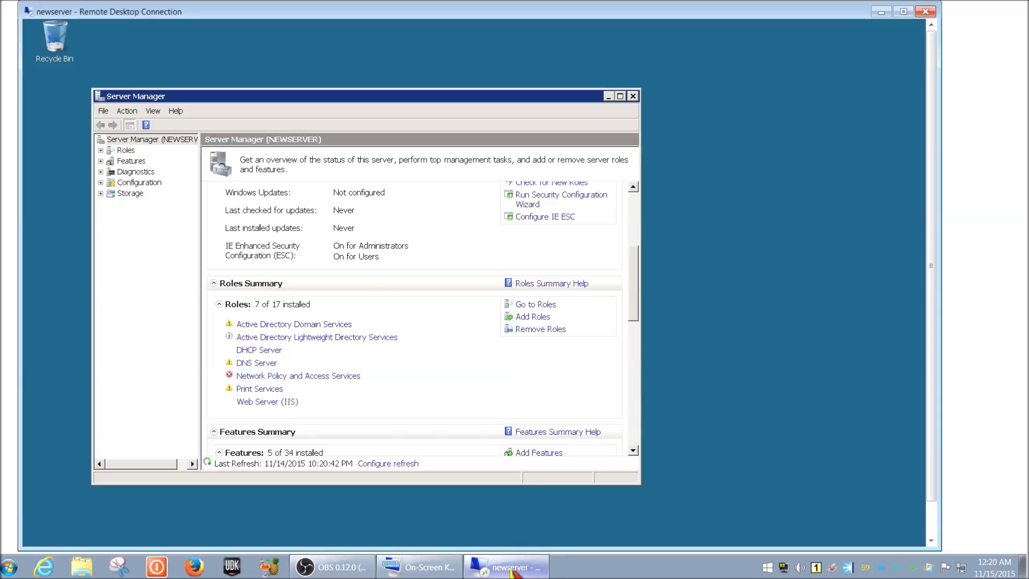
Minimize and restore the newserver session, then move the new connection dialog right over Server Manager
left_click(504, 568)
left_click(504, 571)
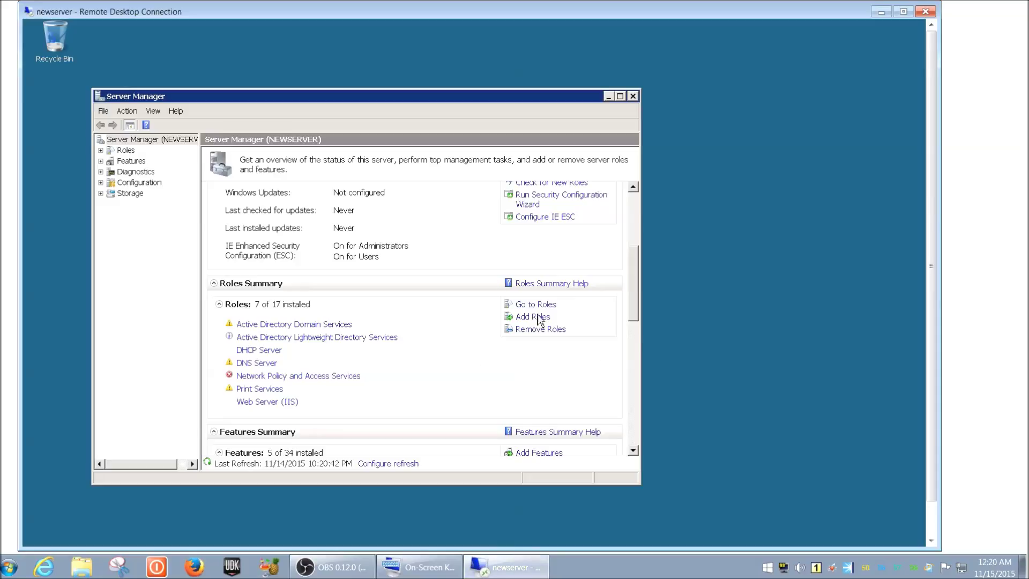
left_click(509, 572)
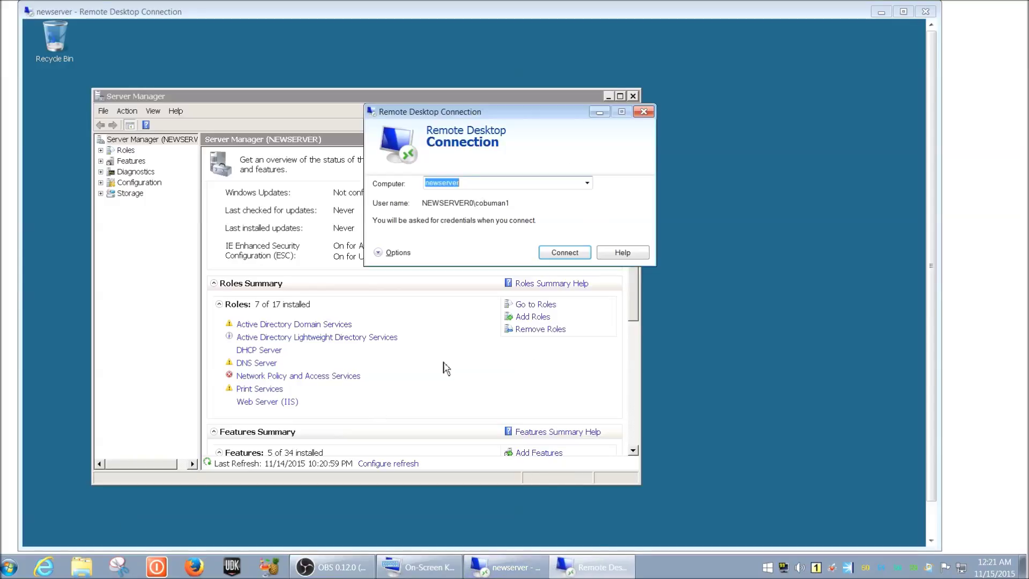
left_click_drag(541, 114, 621, 122)
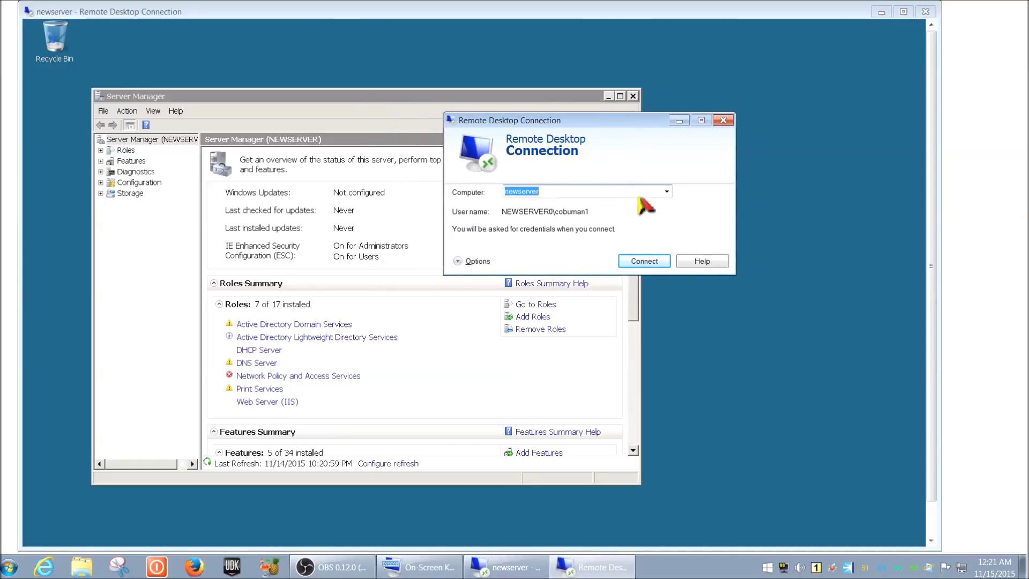